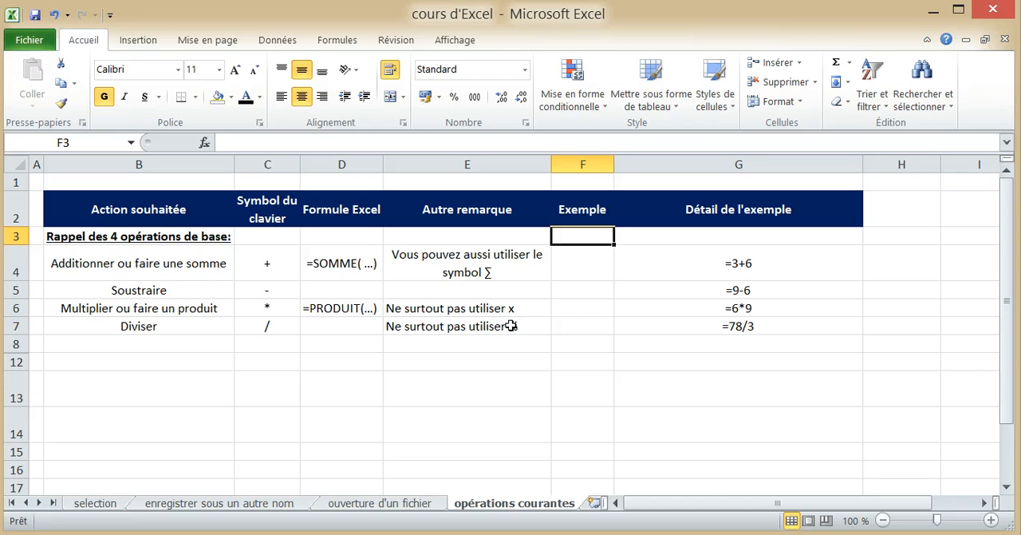
Enter the formula =3+6 in F4 as the addition example.
left_click(602, 252)
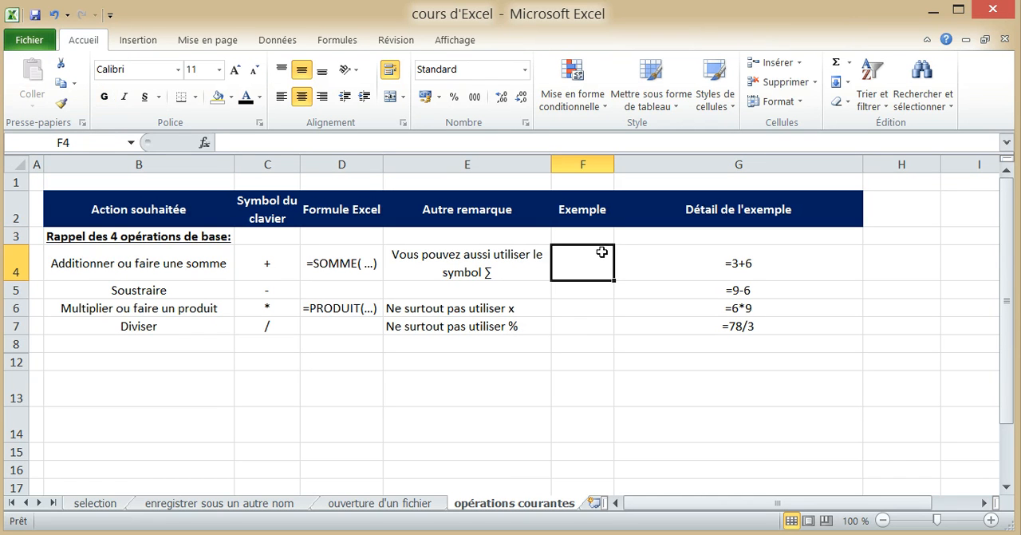
type("=3+")
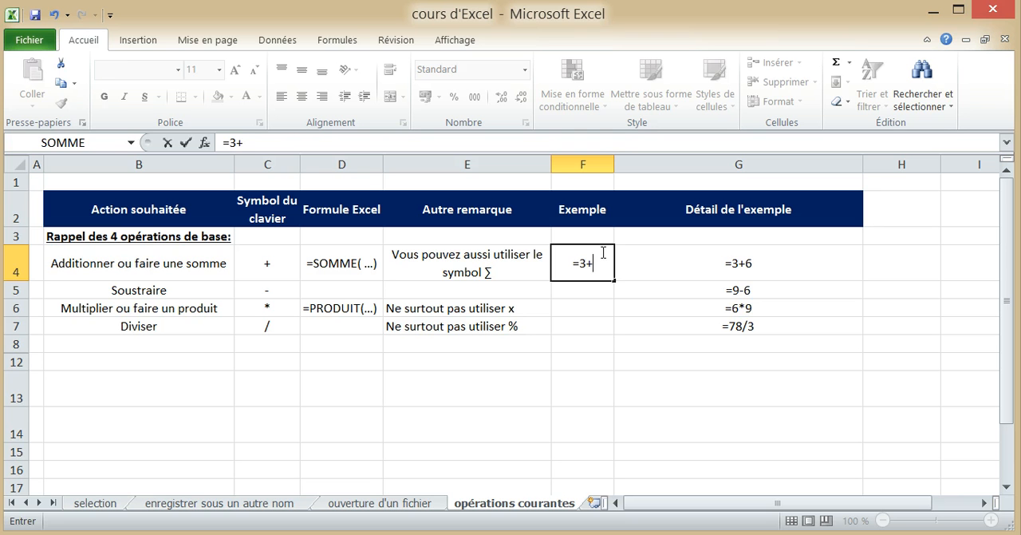
type("6")
key("Return")
Enter the formula =9-6 in F5 as the subtraction example.
type("=")
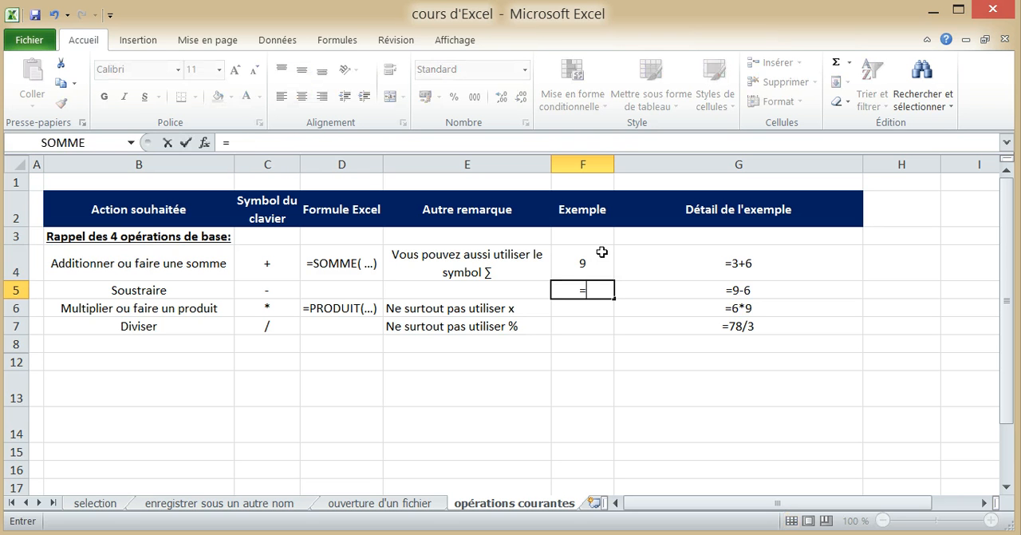
type("9-")
key("BackSpace")
type("-6")
key("Return")
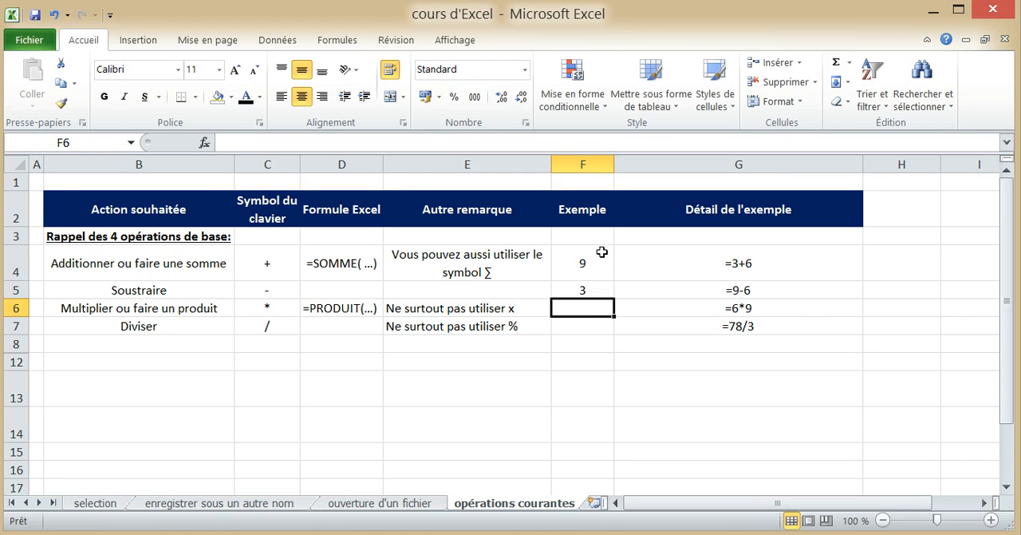
Enter =6*9 in F6 as the multiplication example and =78/3 in F7 as the division example.
type("=")
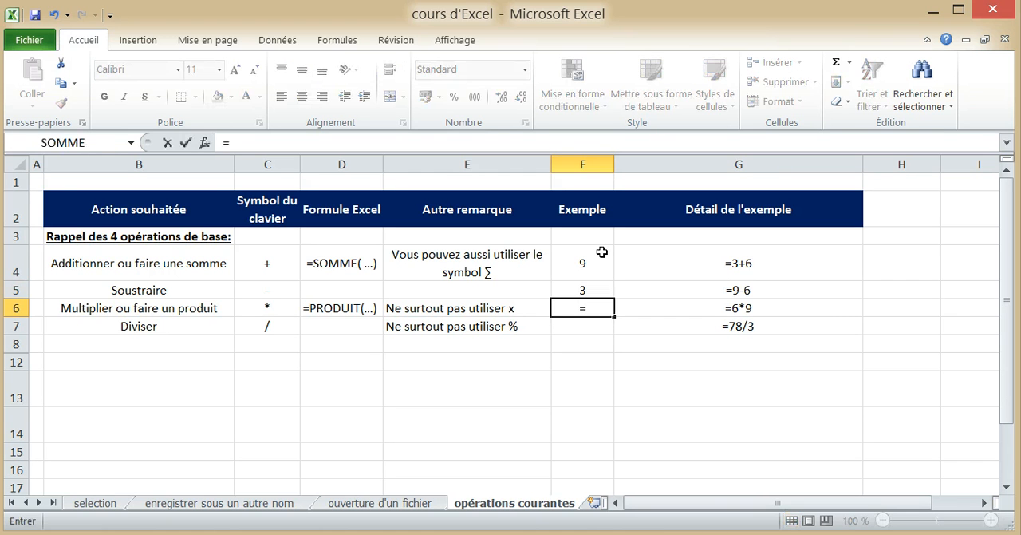
type("6*9")
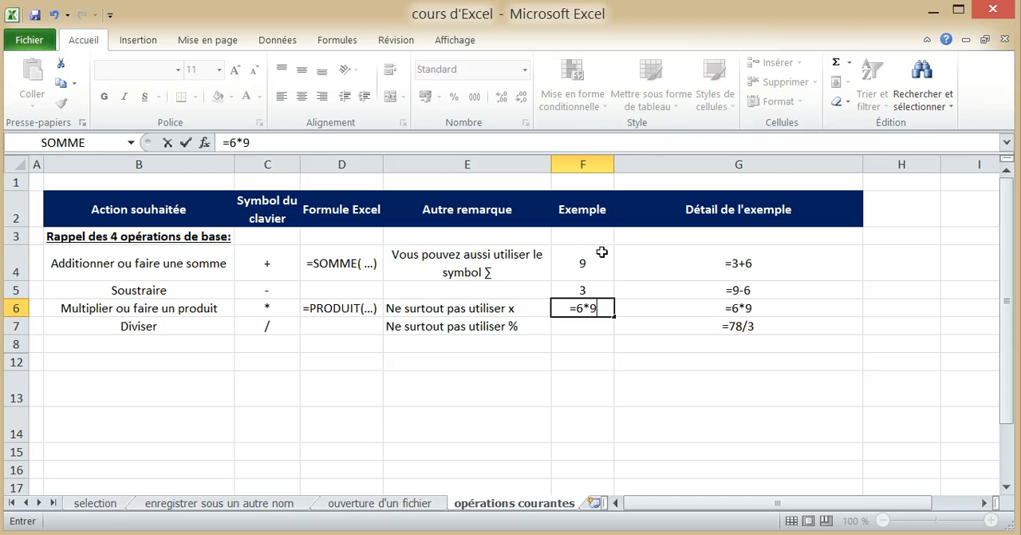
key("Return")
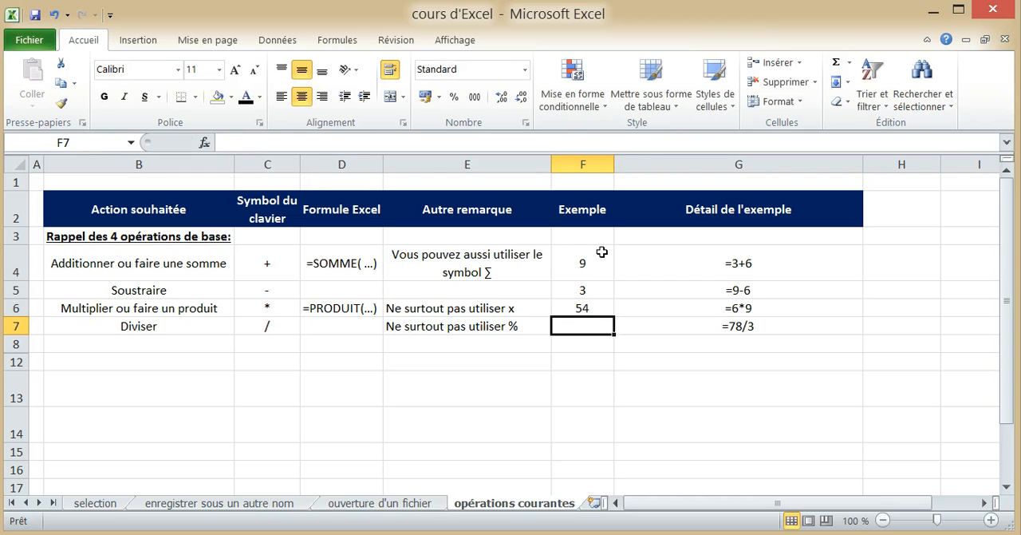
type("=78/3")
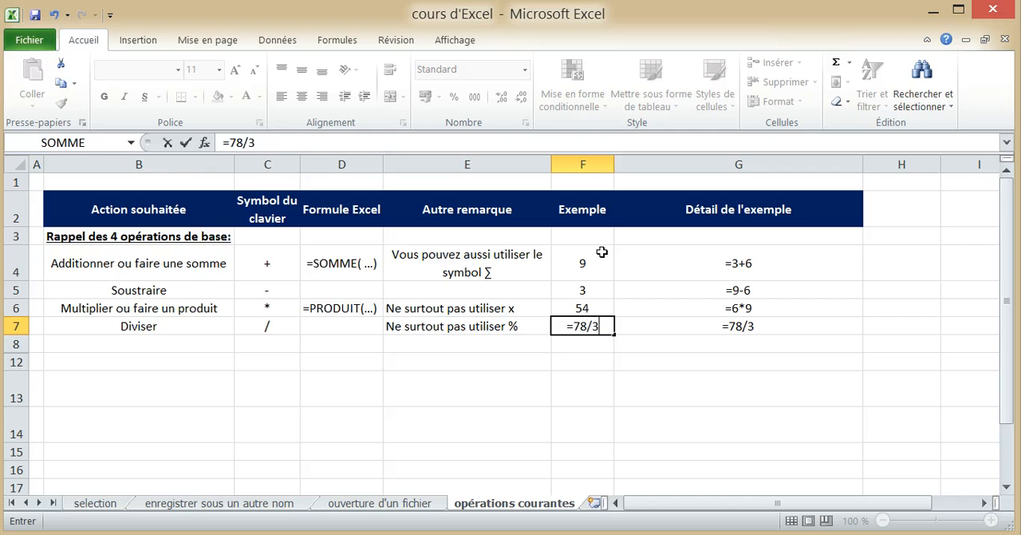
key("Return")
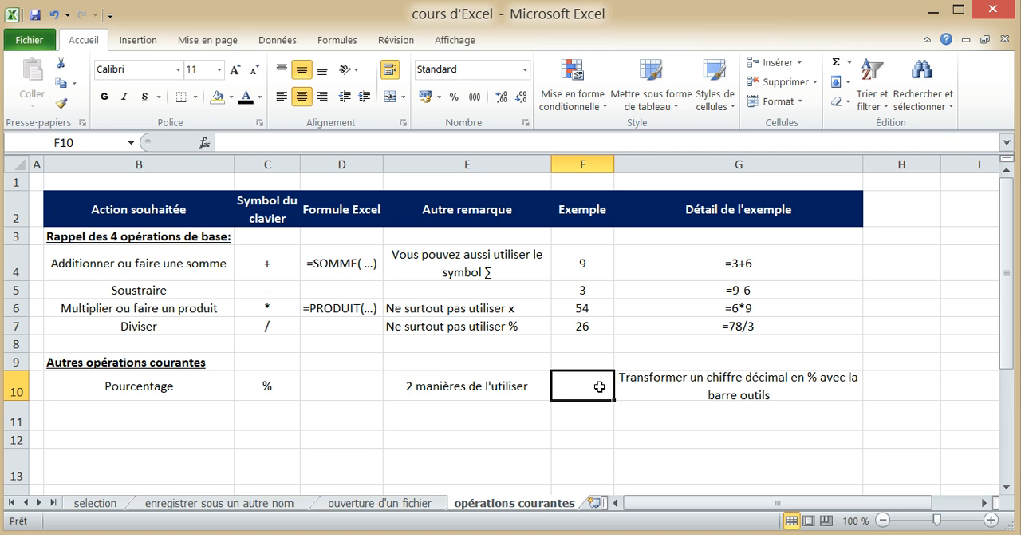
Enter 0,26 in F10 as the percentage example and apply the percent style to that cell.
type("0,2")
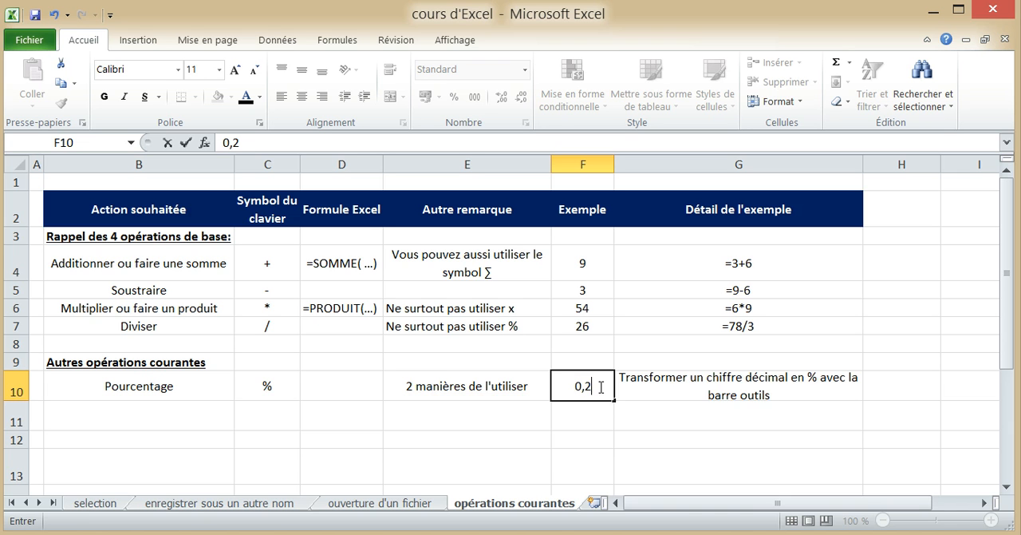
type("6")
key("Return")
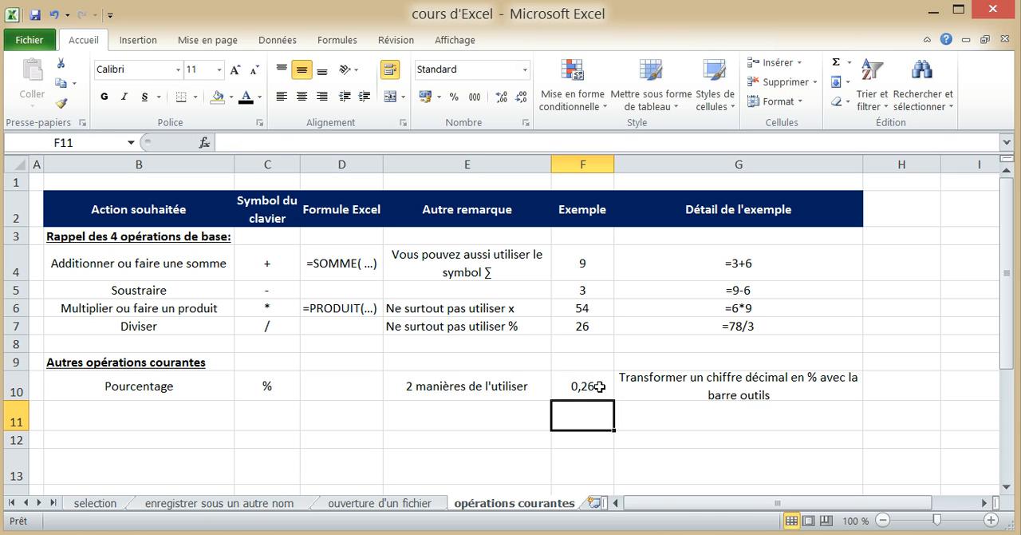
left_click(599, 386)
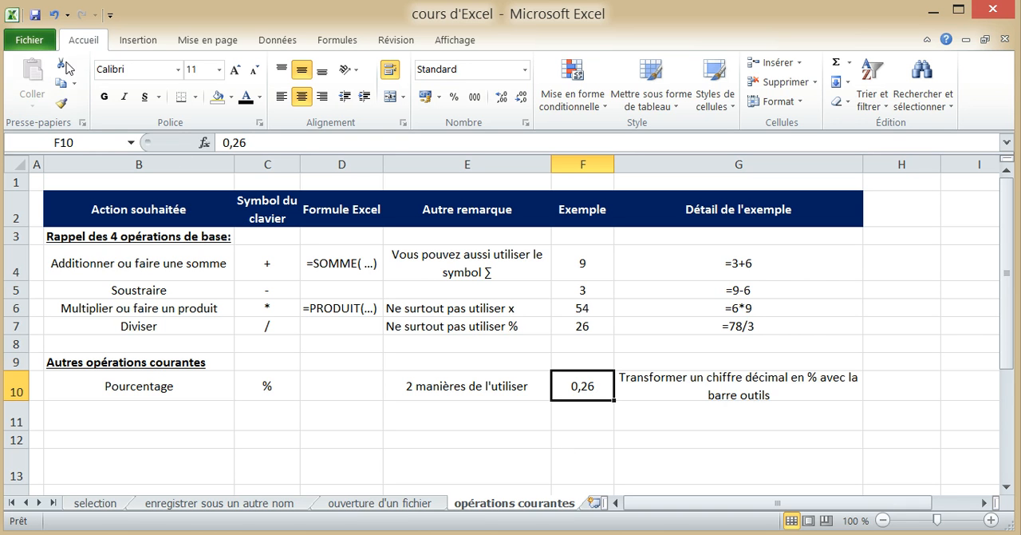
left_click(454, 96)
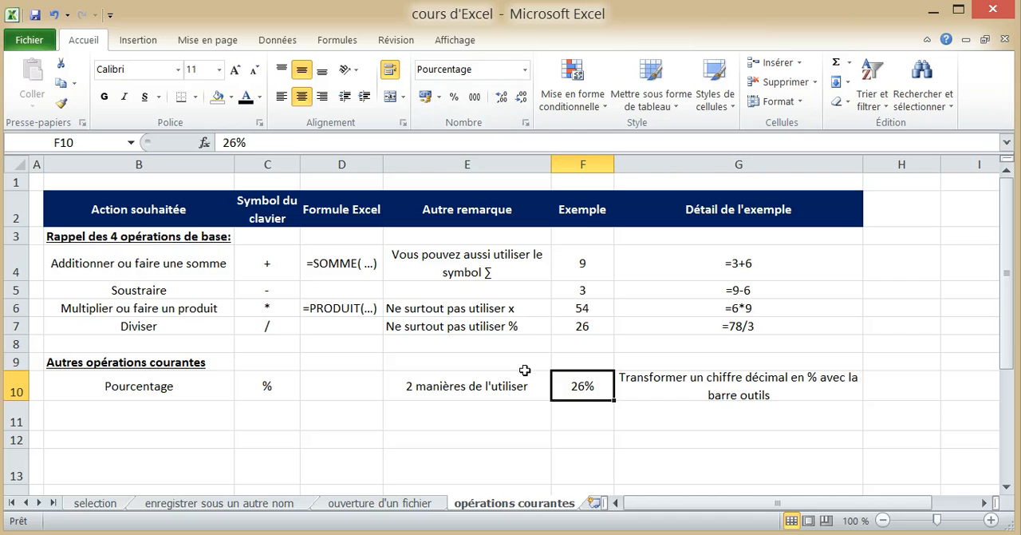
Set the font colour of the note in G11 to black and enter =200*5% in F11.
left_click(634, 421)
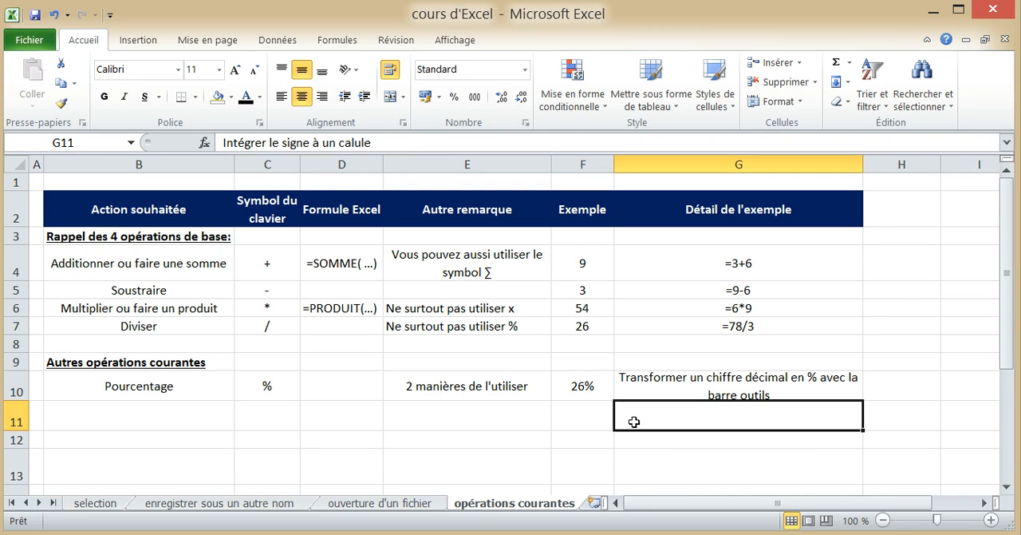
left_click(245, 98)
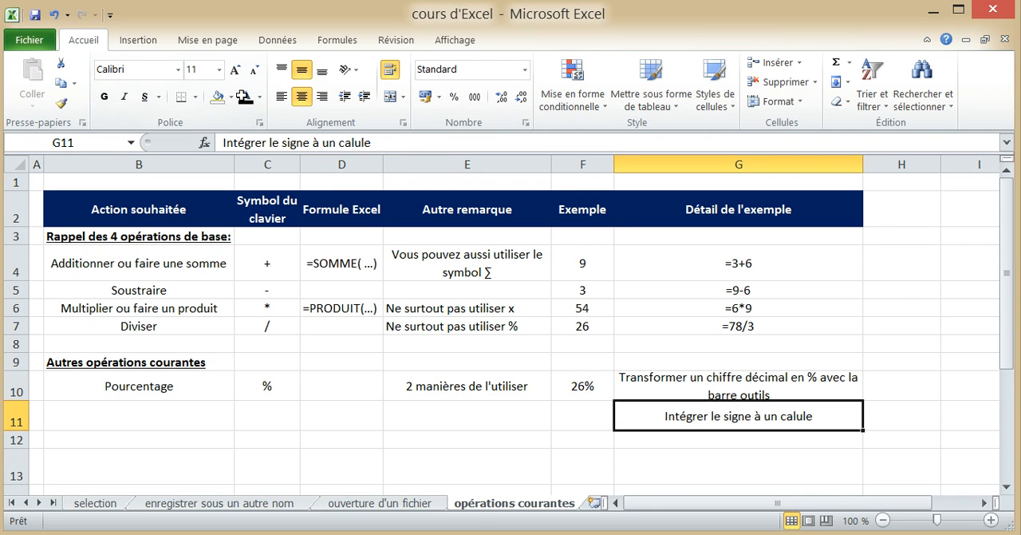
left_click(586, 424)
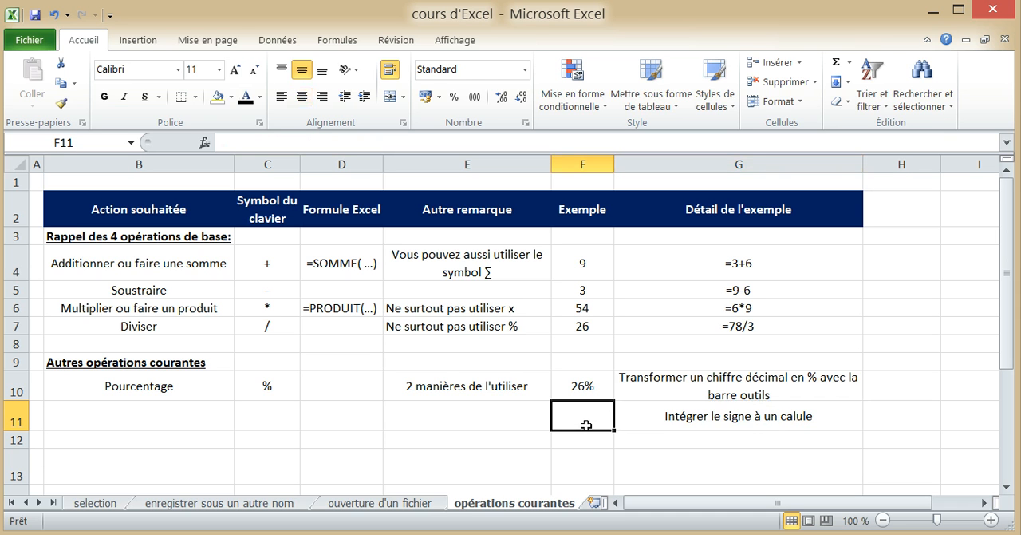
type("=2")
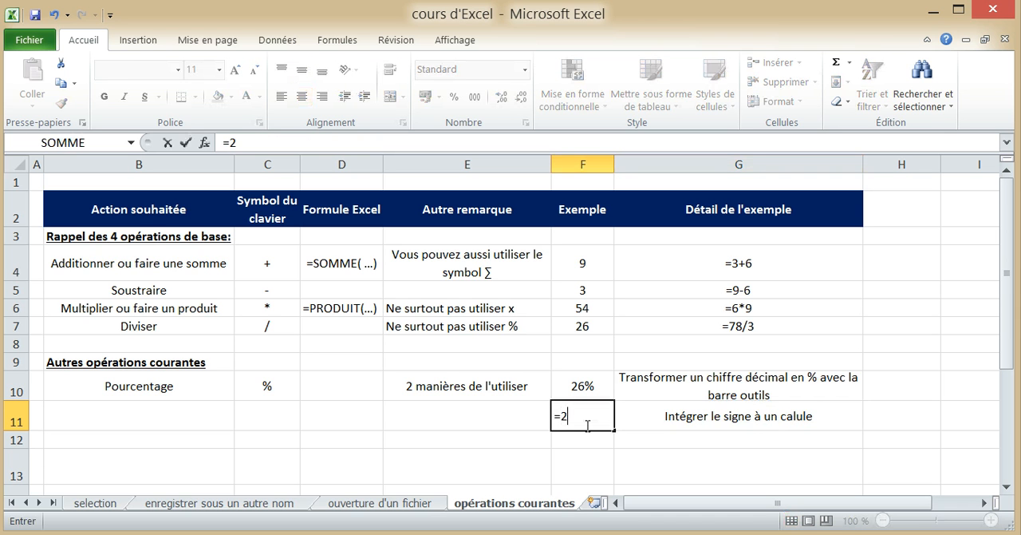
type("00*5%")
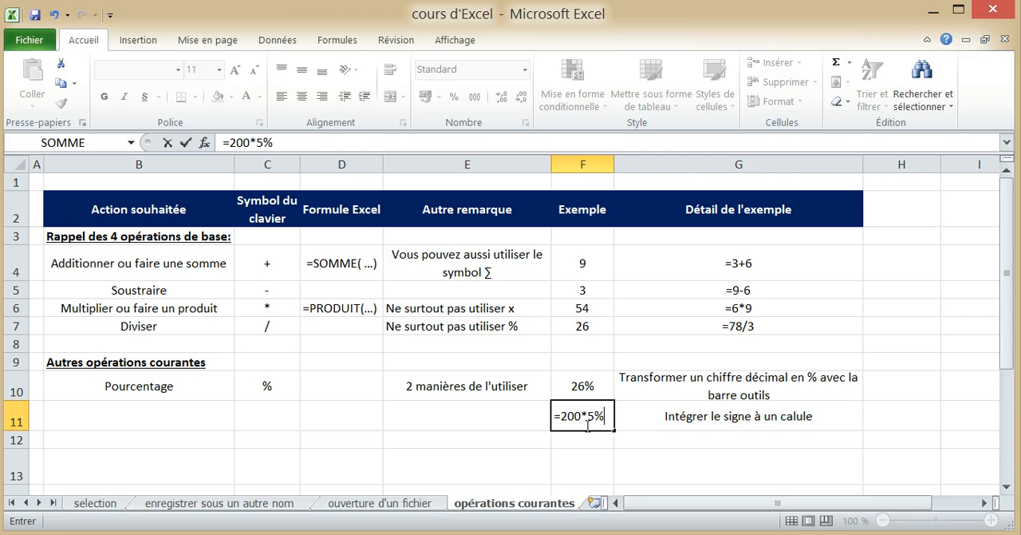
key("Return")
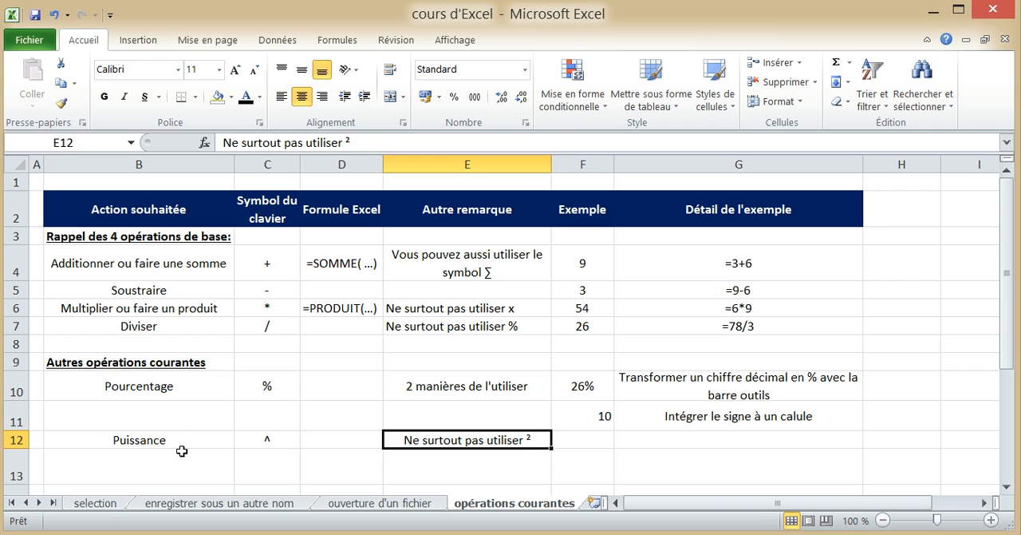
Enter the power formula =2^3 in F12 as the example for the Puissance row.
left_click(258, 437)
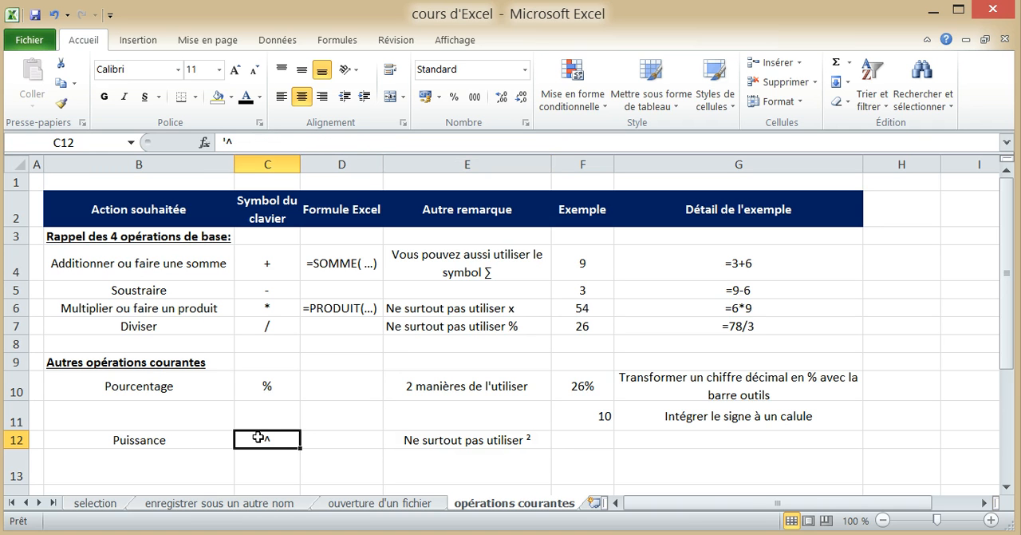
key("Right")
key("Right")
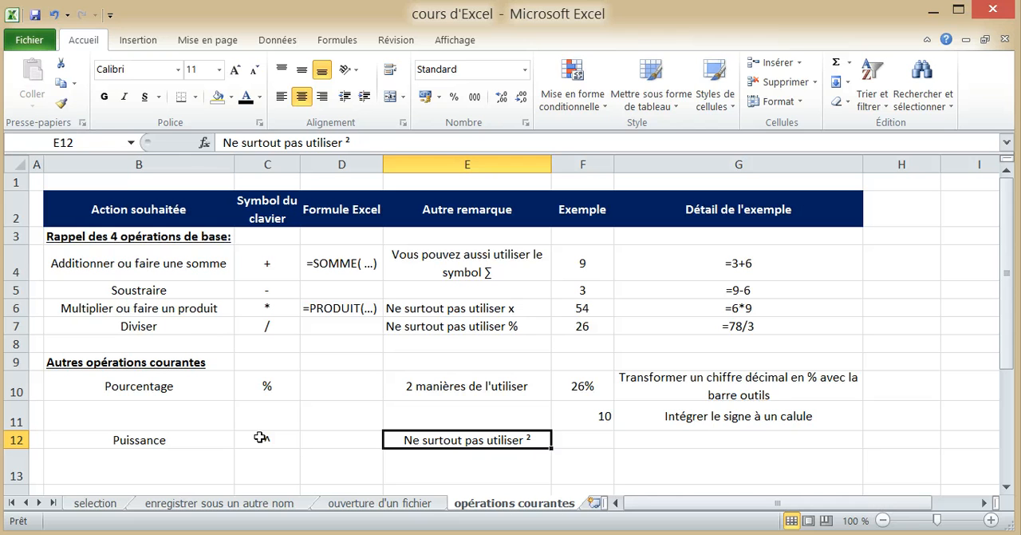
left_click(601, 441)
type("=")
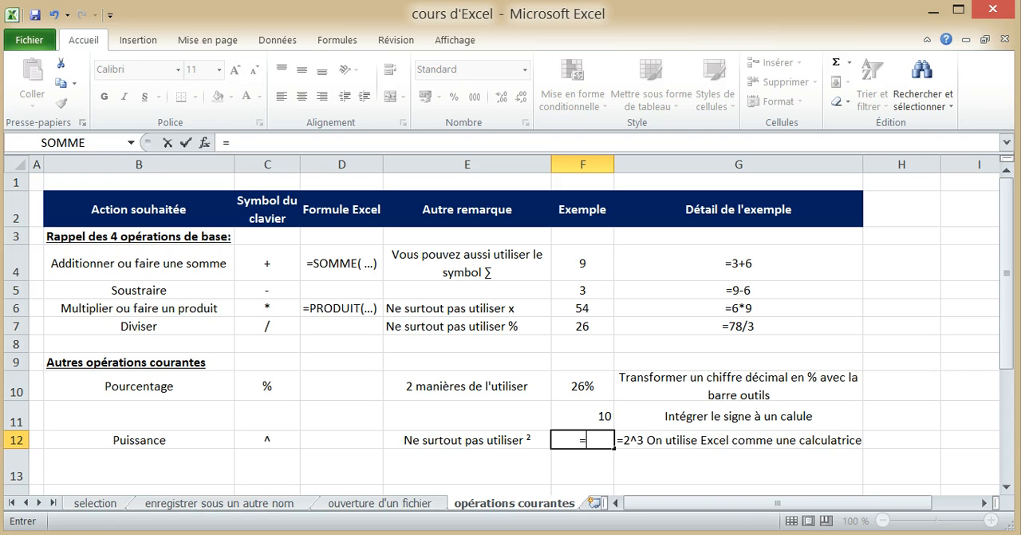
type("2^3")
key("Return")
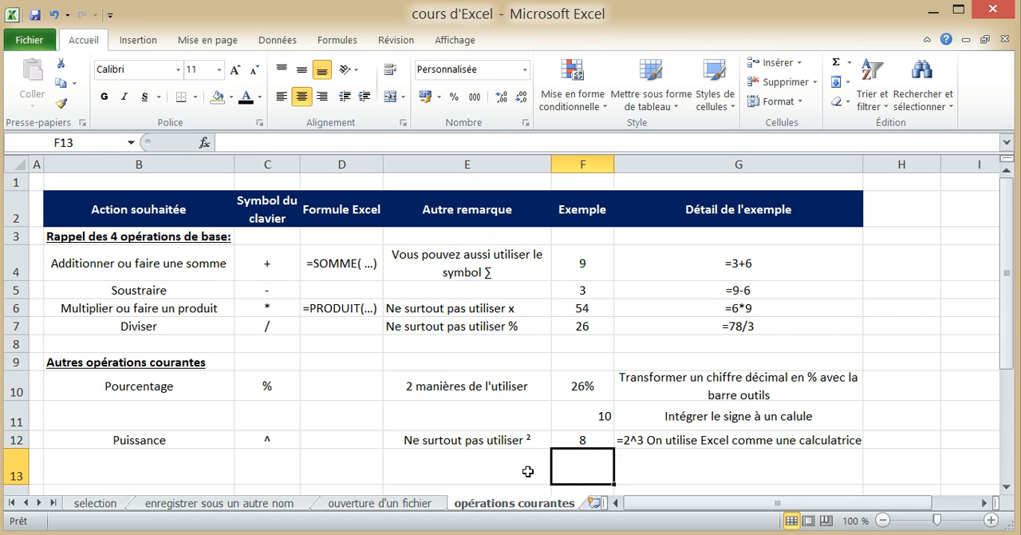
Try changing the power formula in F12 to =2², and undo that edit.
left_click(582, 442)
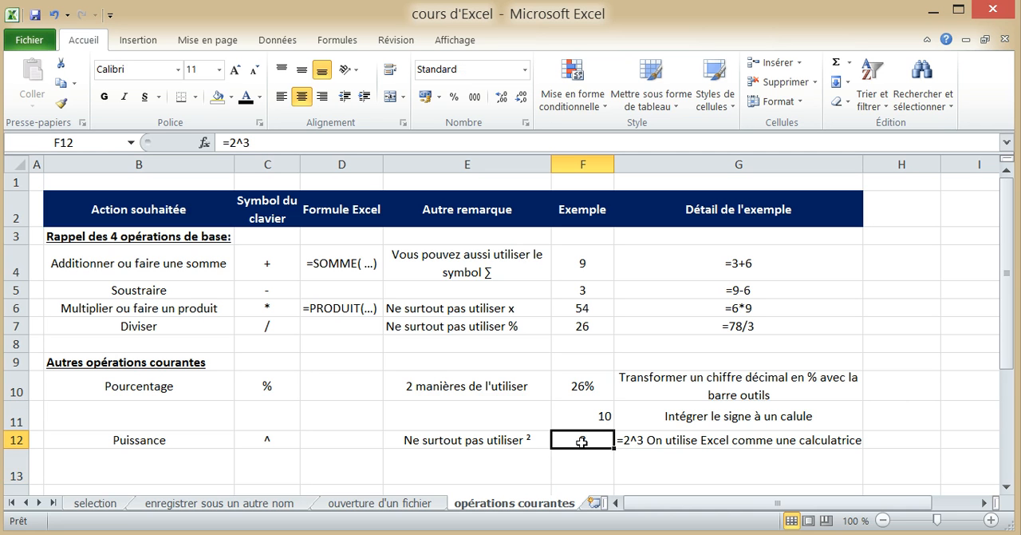
left_click(251, 142)
left_click_drag(251, 142, 237, 142)
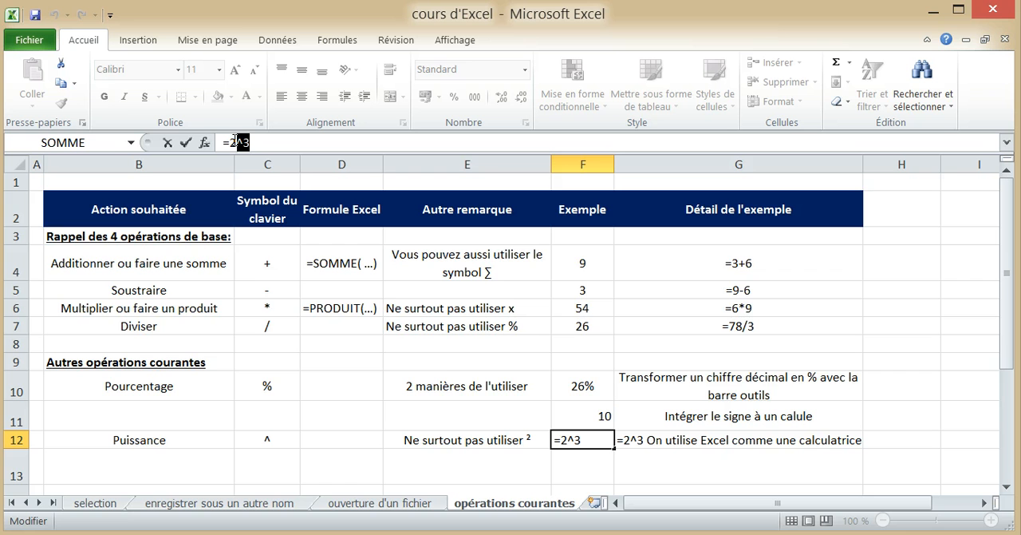
type("²")
key("Return")
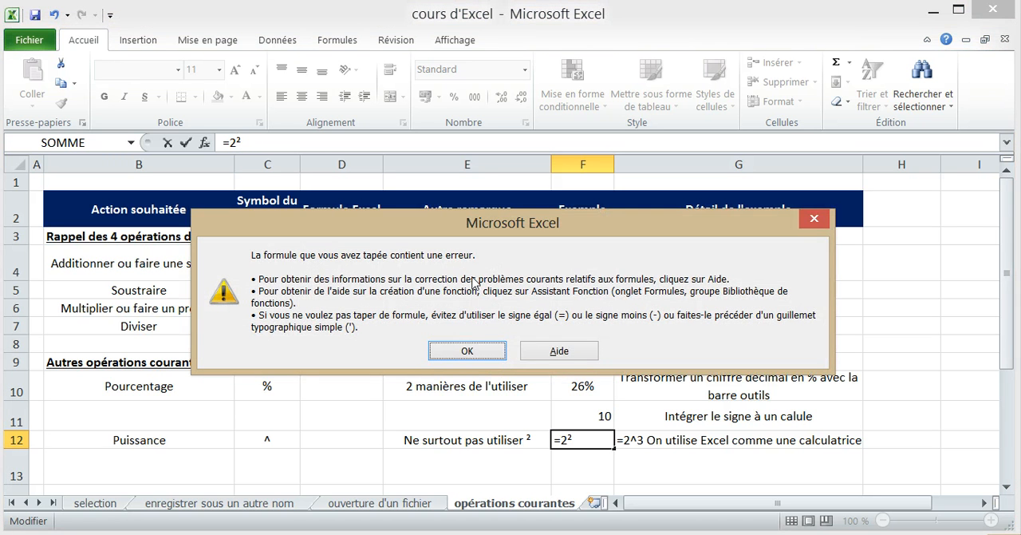
left_click(486, 351)
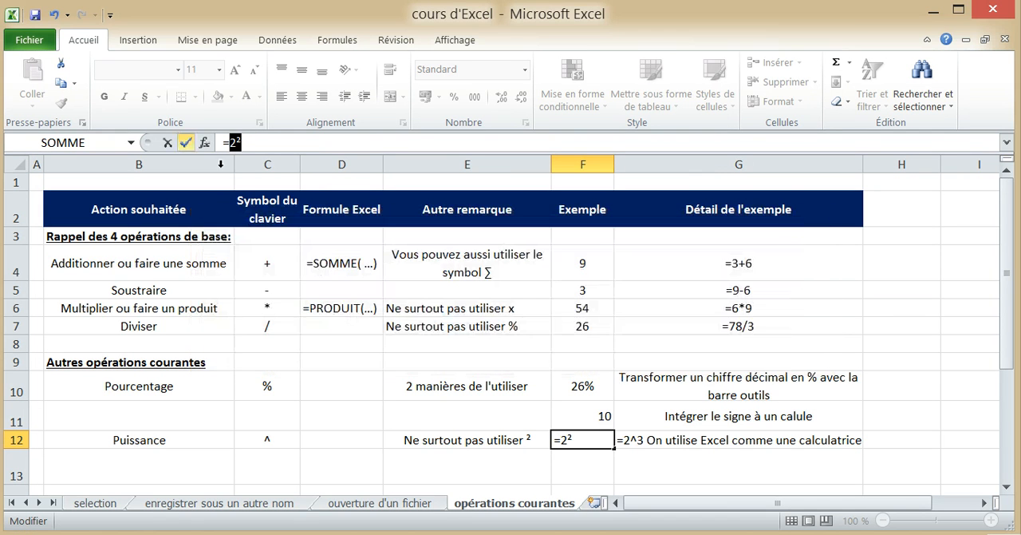
left_click(54, 16)
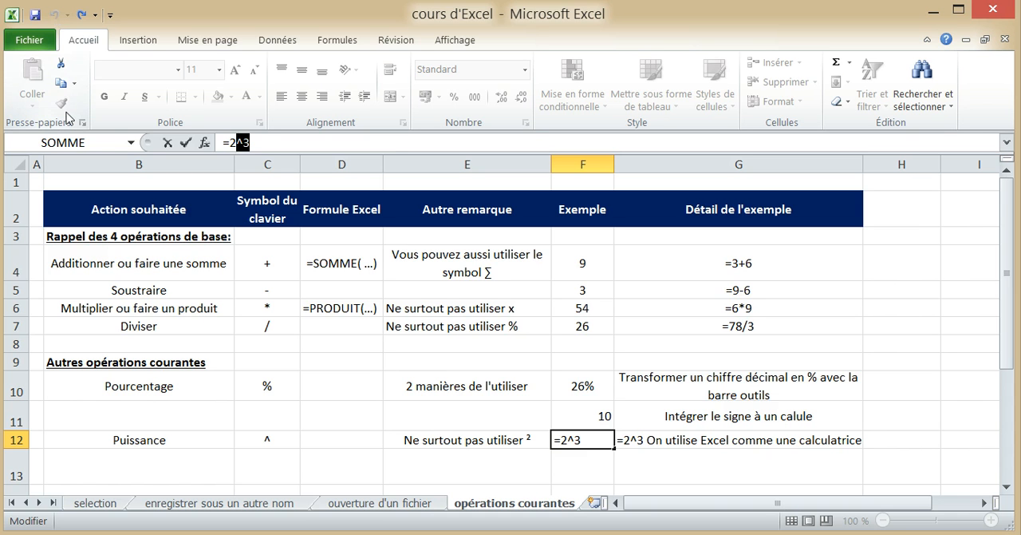
key("Return")
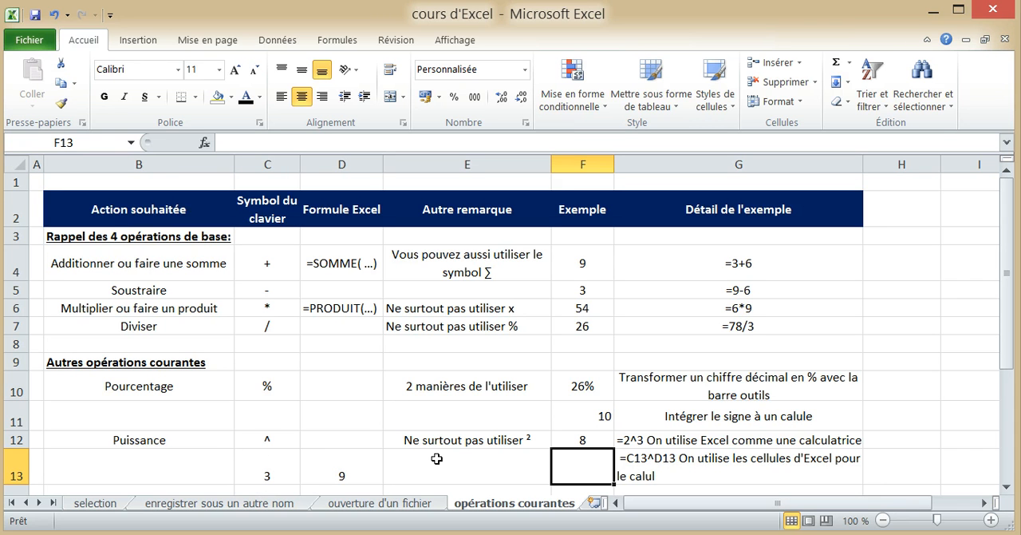
Enter =C13^D13 in F13 to calculate a power from cell references.
type("=")
key("Left")
key("Left")
key("Left")
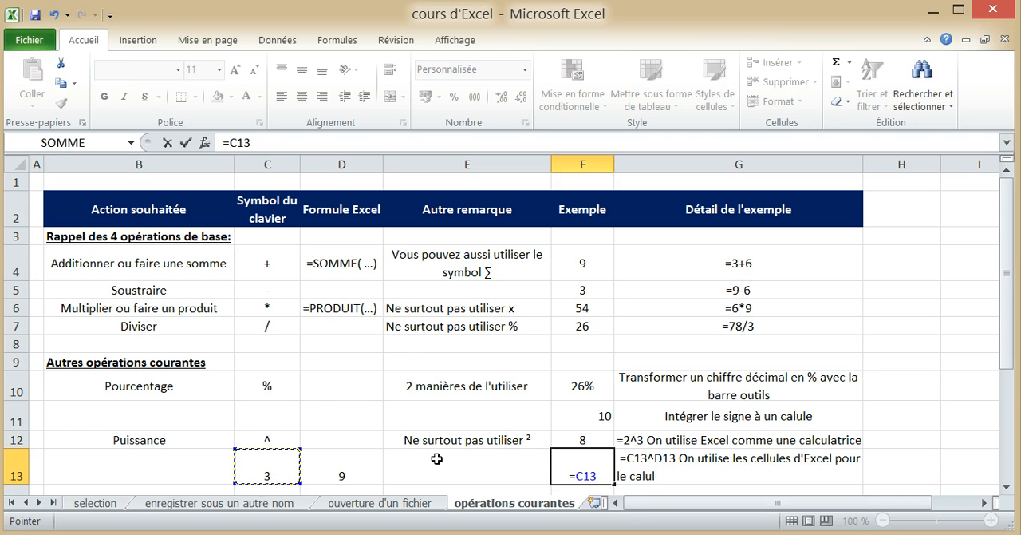
left_click(341, 467)
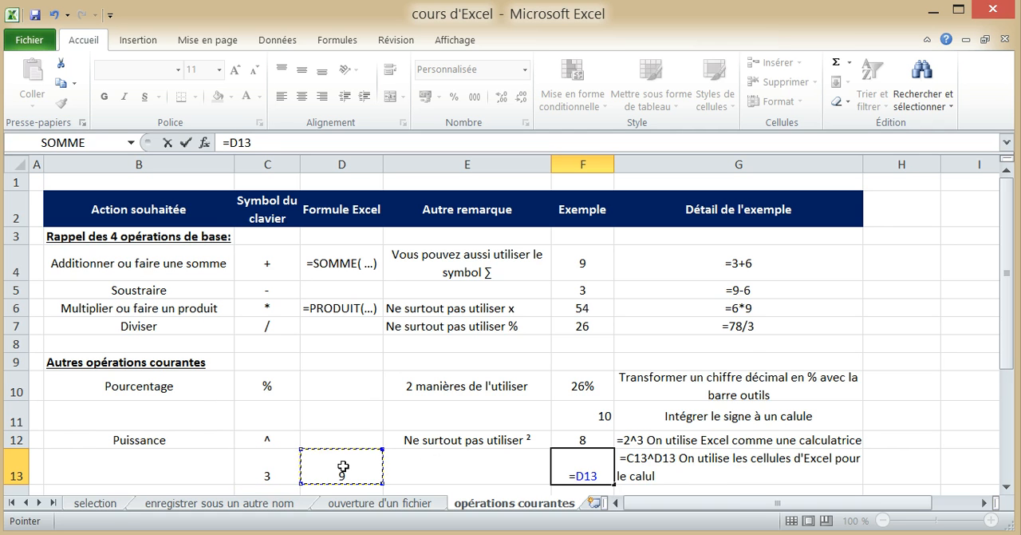
key("BackSpace")
key("BackSpace")
key("BackSpace")
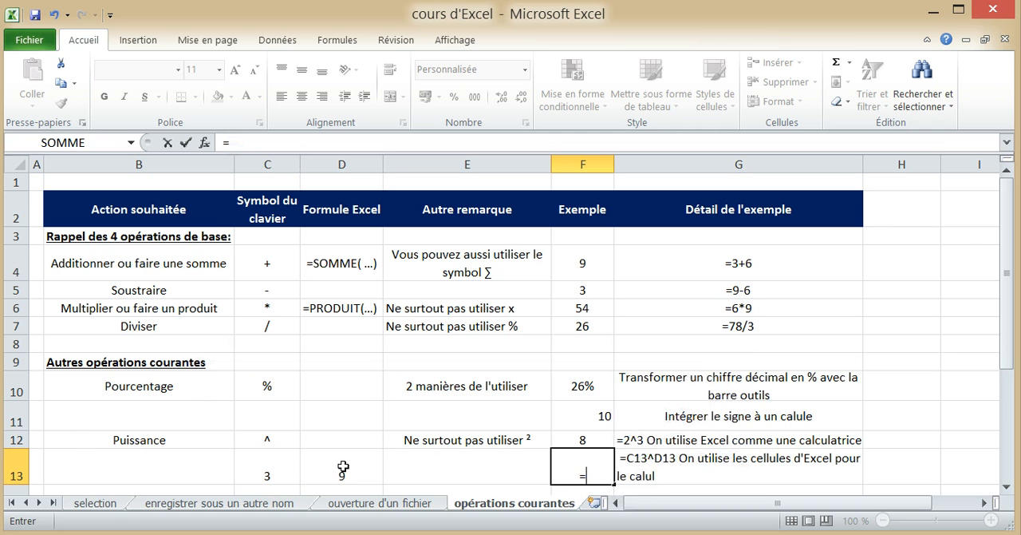
left_click(265, 477)
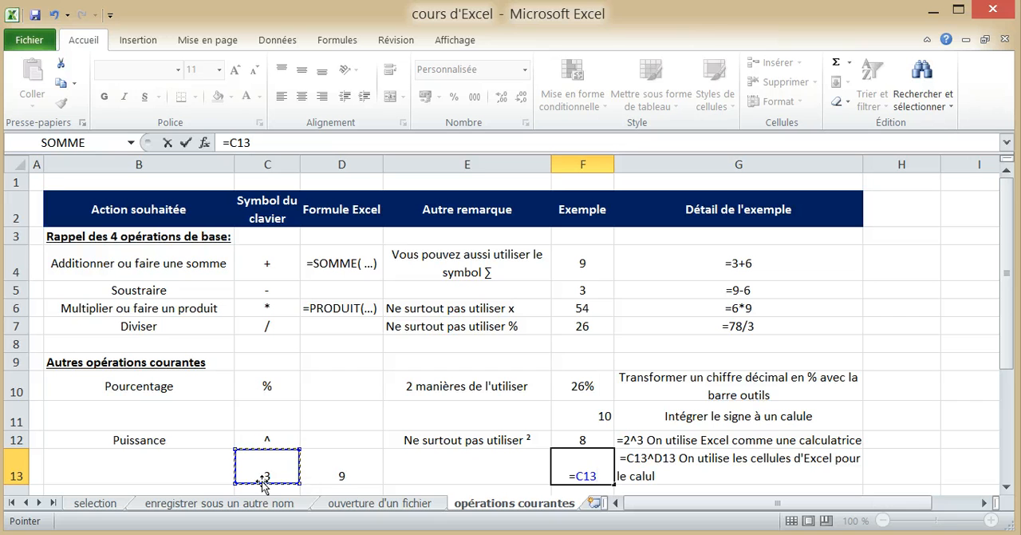
type("^^")
key("BackSpace")
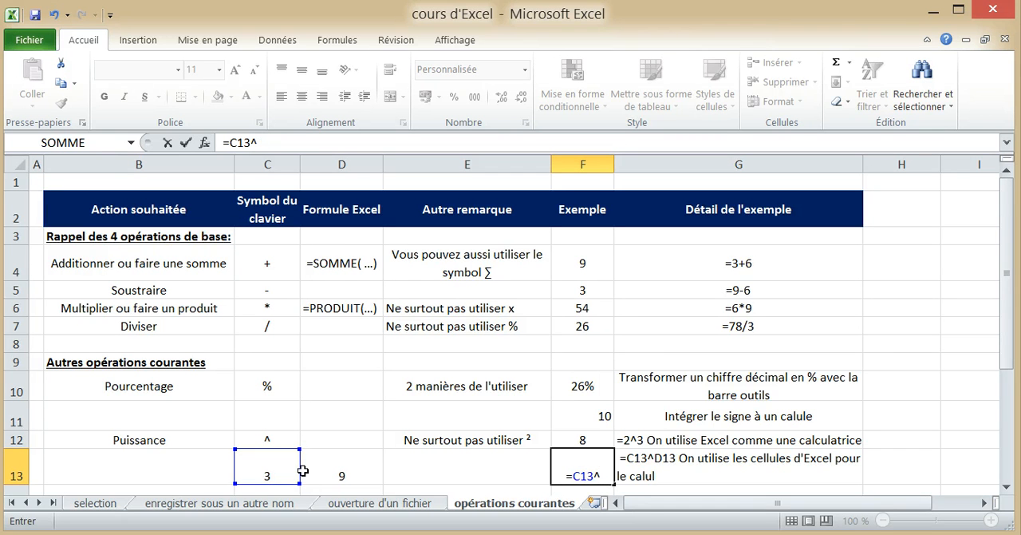
left_click(306, 470)
key("Return")
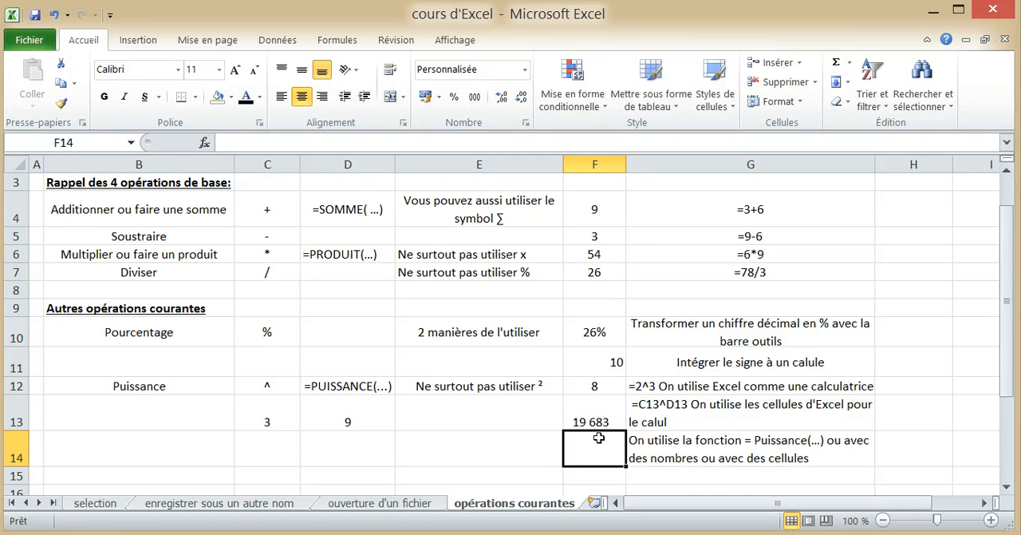
Enter =PUISSANCE(C13;D13) in F14 to calculate the same power with the PUISSANCE function.
type("=pui")
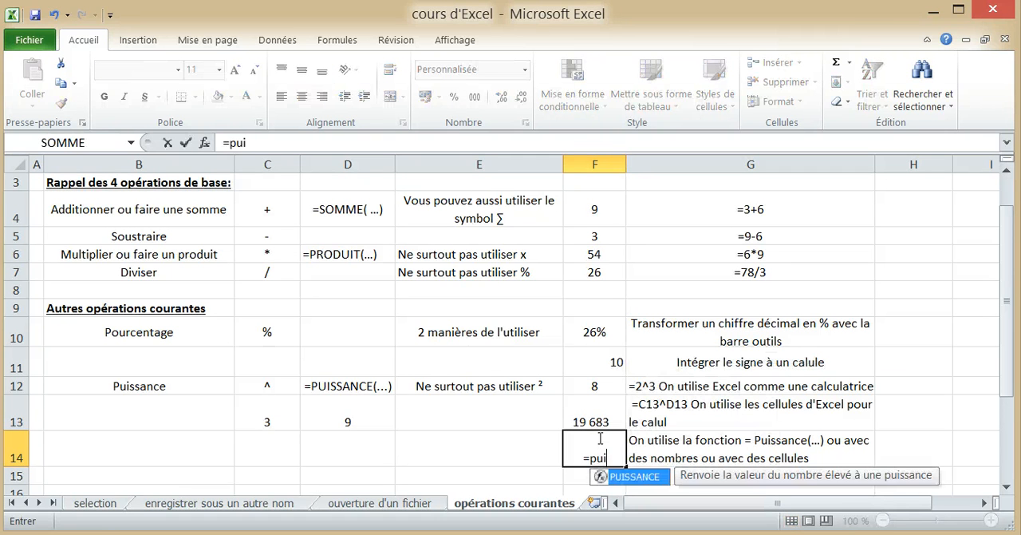
type("ss")
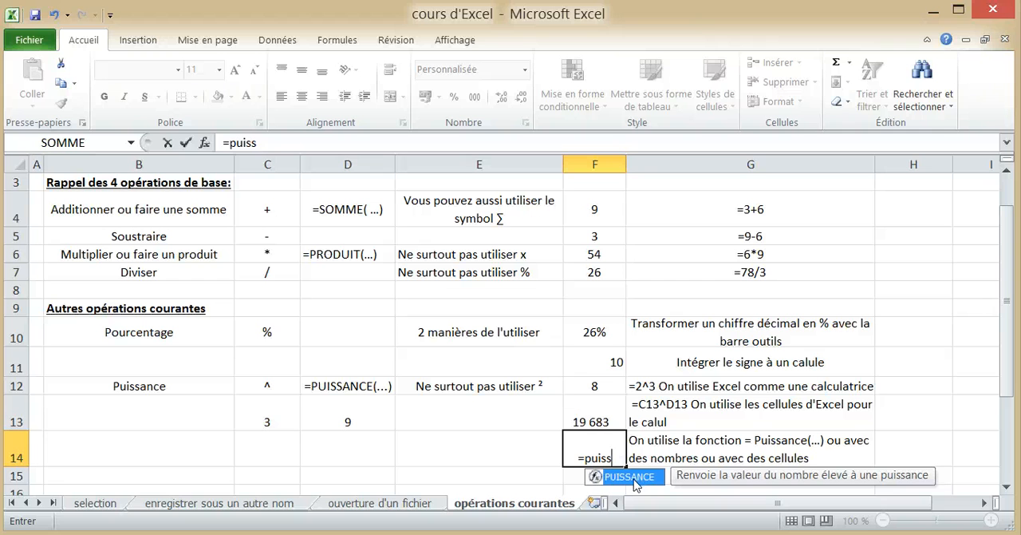
double_click(630, 477)
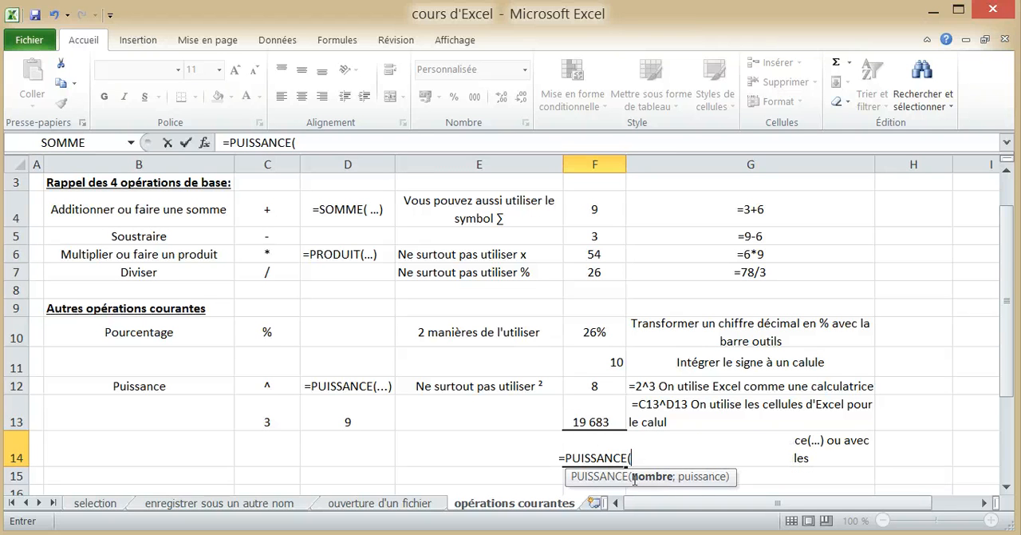
left_click(285, 416)
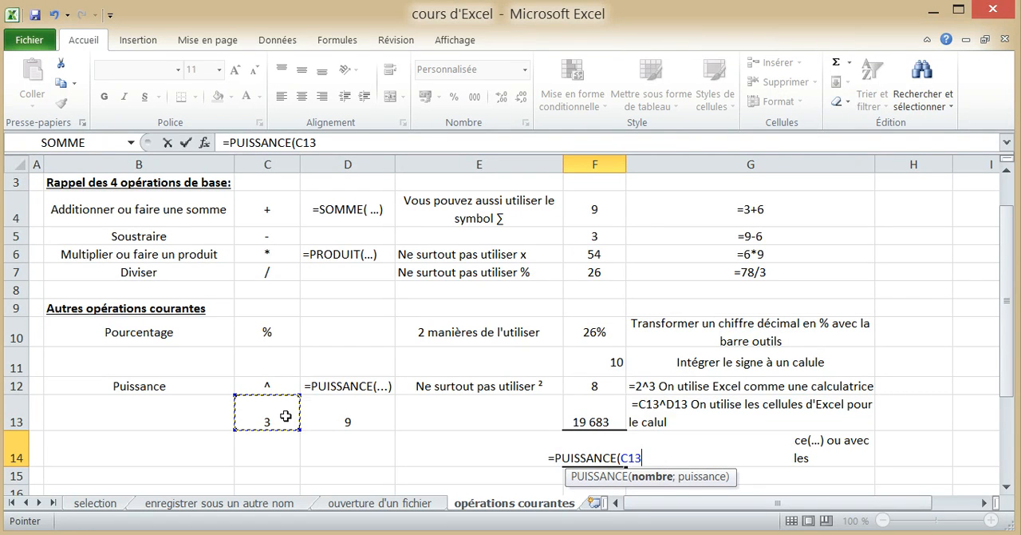
type(";")
left_click(334, 422)
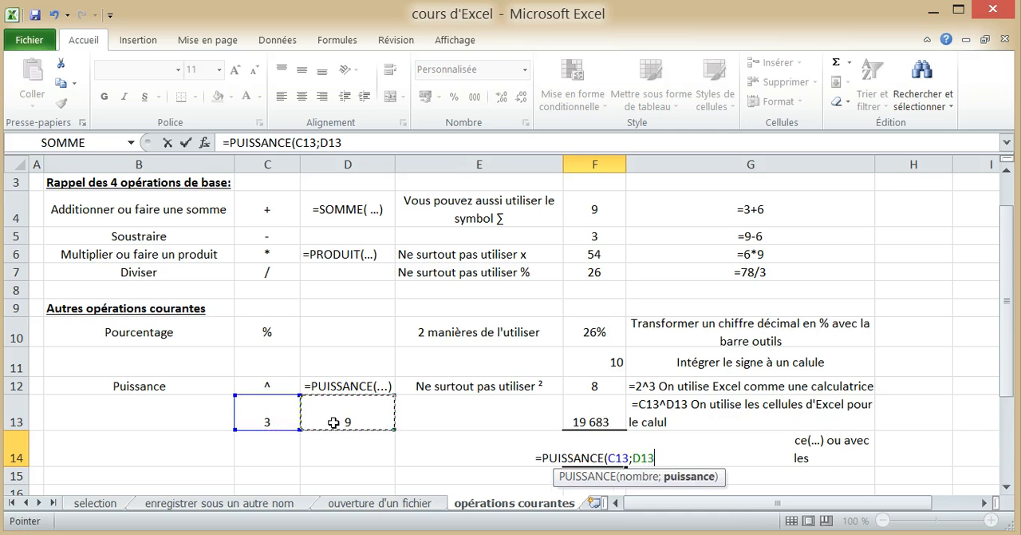
type(")")
key("Return")
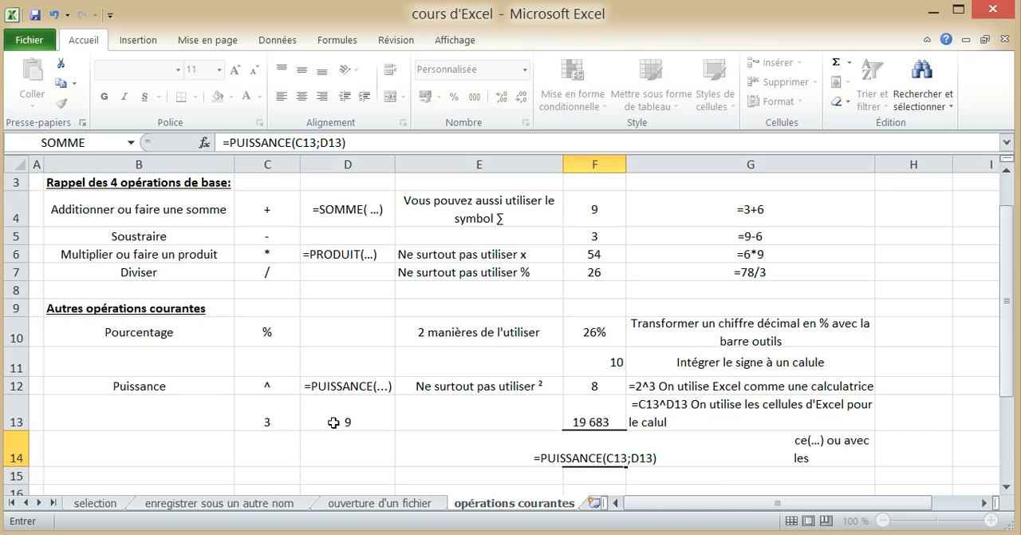